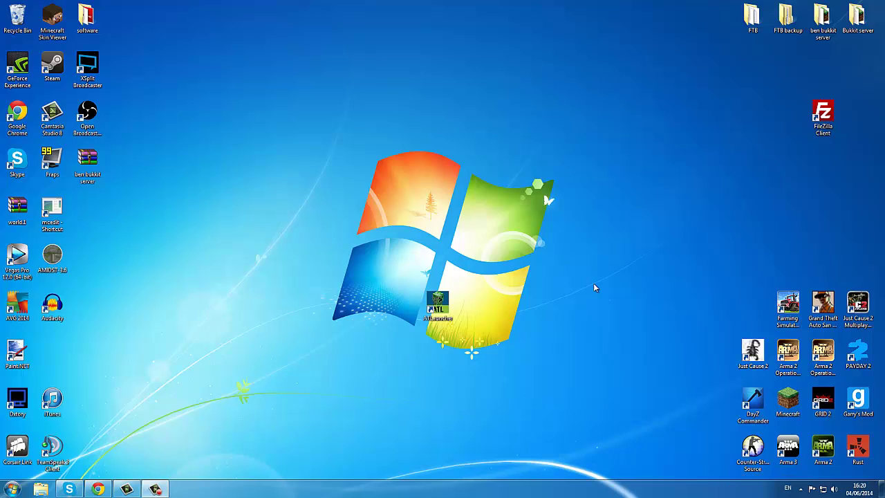
Bring Chrome back, view the ATLauncher Downloads page's download buttons, then minimise Chrome
click(98, 489)
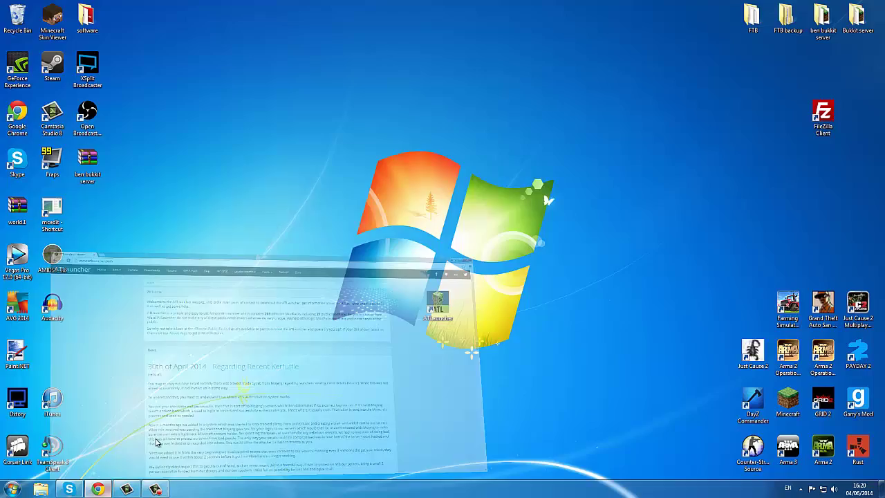
click(202, 40)
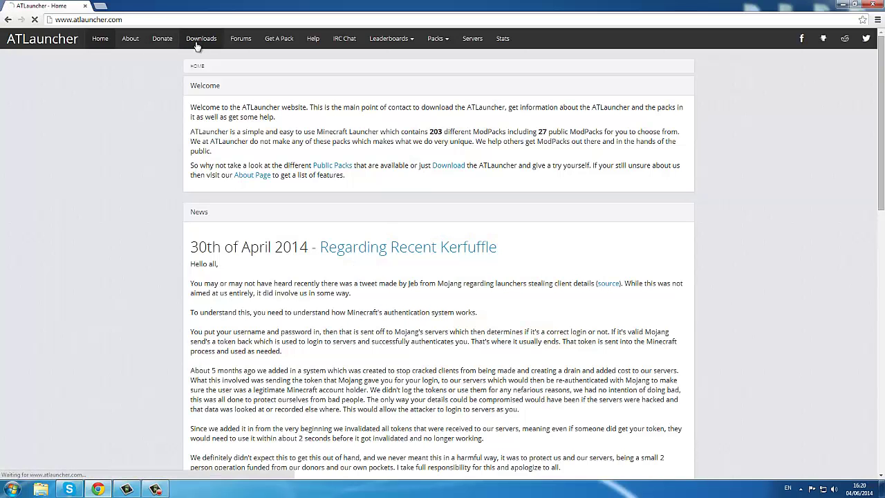
scroll(271, 211, down, 5)
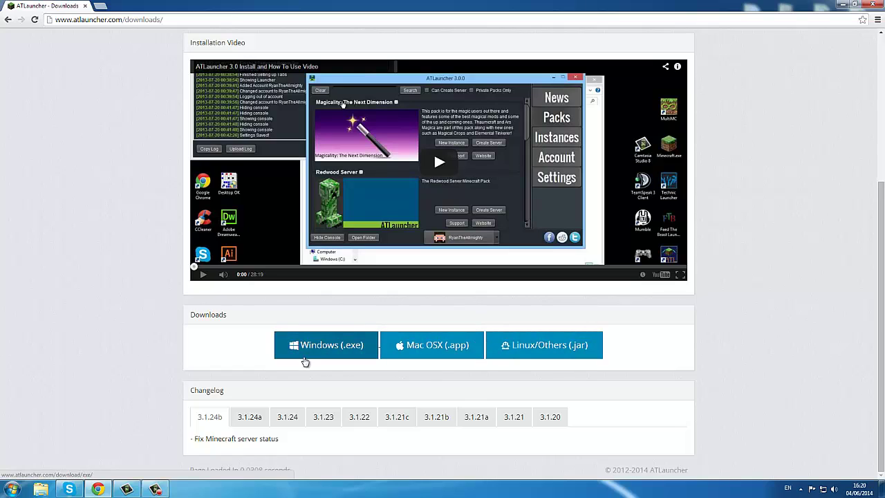
click(842, 5)
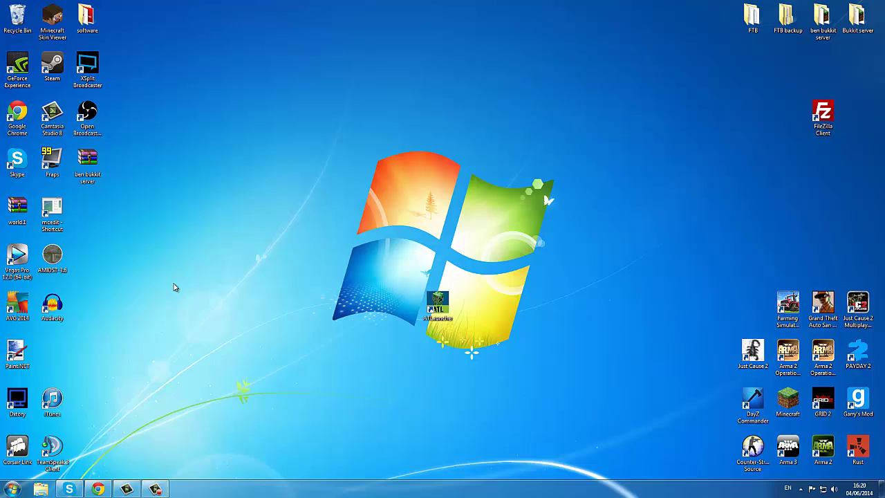
Start ATLauncher 3.1.24b from its desktop shortcut, showing the News page and console
right_click(296, 147)
click(503, 215)
double_click(446, 311)
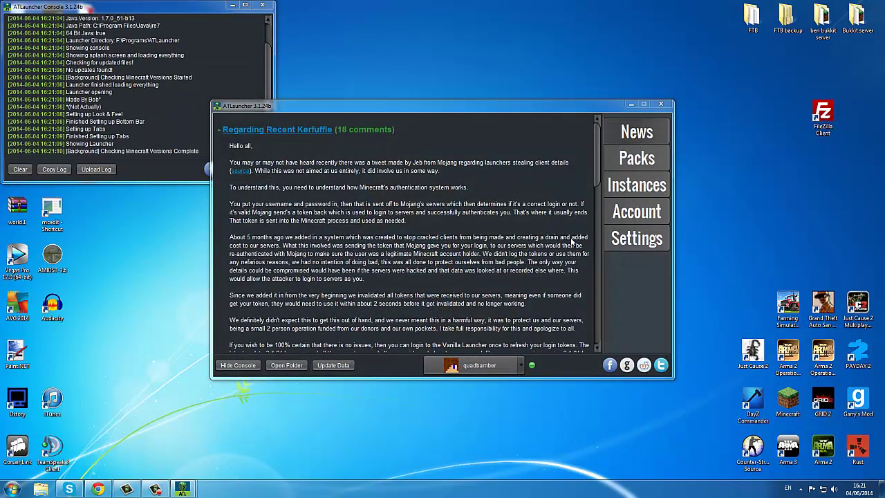
Glance at the Packs list, then view Instances showing The Crack Pack 1.5.0.0-TCP
click(636, 157)
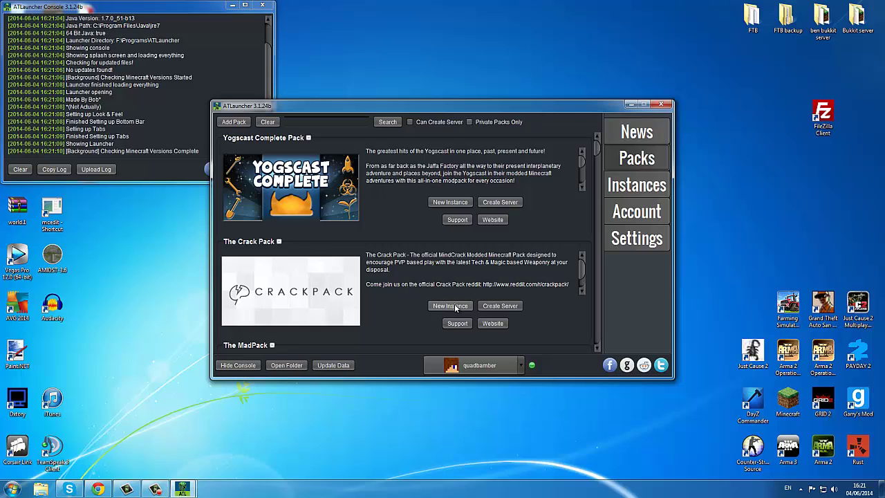
click(634, 188)
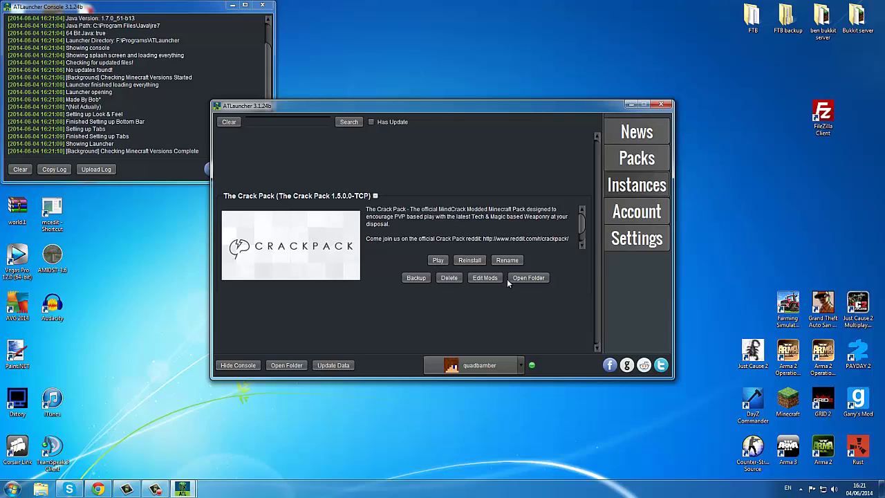
Create a server from The Crack Pack version 1.5.0.0-TCP, accepting the default mod selection
click(630, 167)
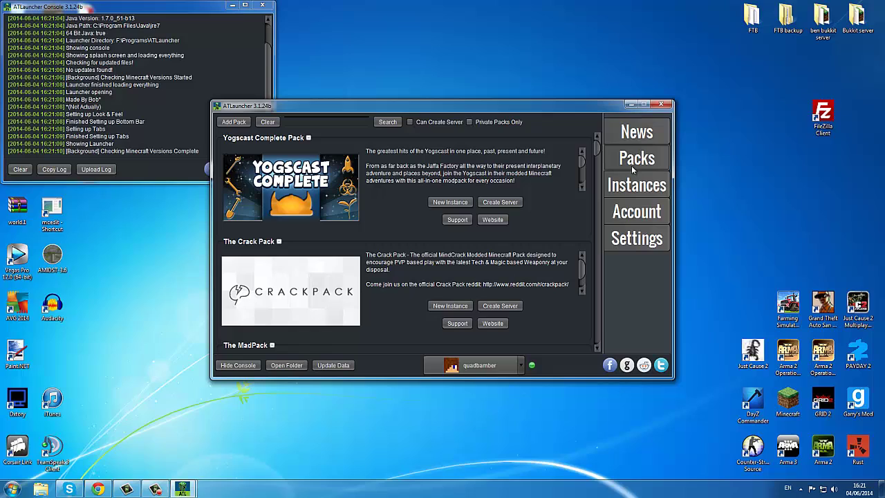
click(507, 308)
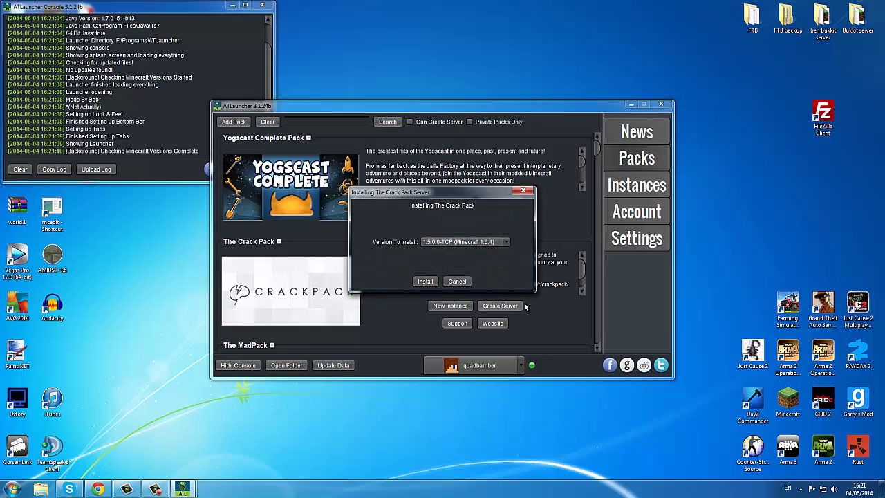
click(506, 244)
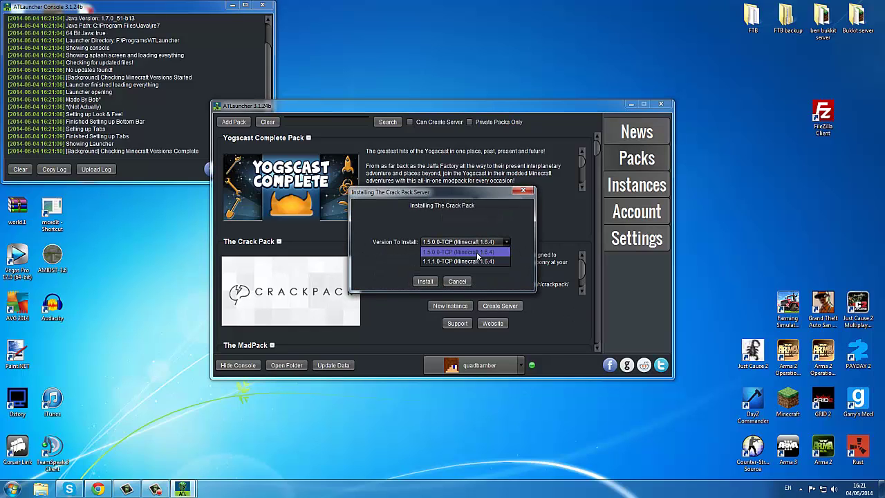
click(482, 253)
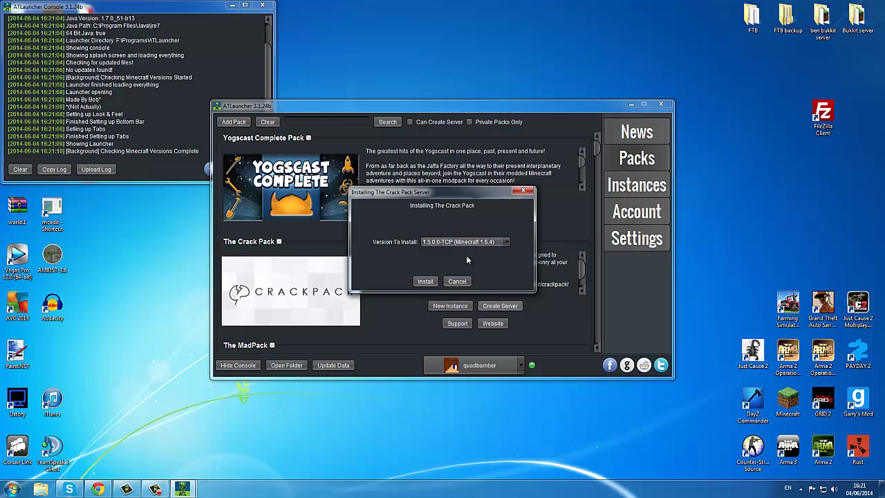
click(426, 280)
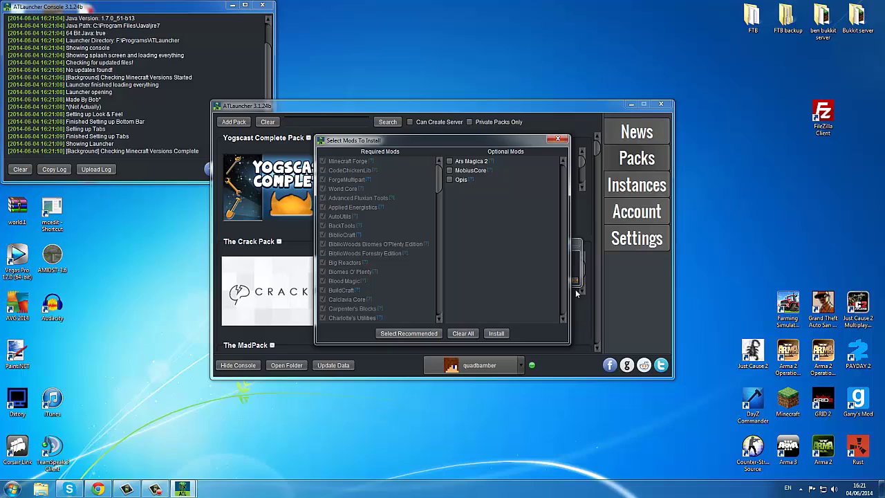
click(499, 333)
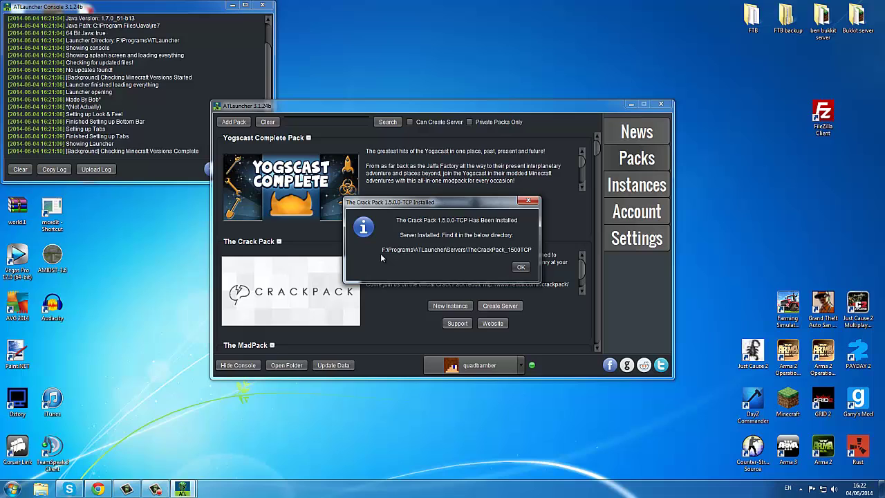
Dismiss the install notice and browse Explorer to F:\Programs\ATLauncher\Servers
click(520, 267)
click(41, 489)
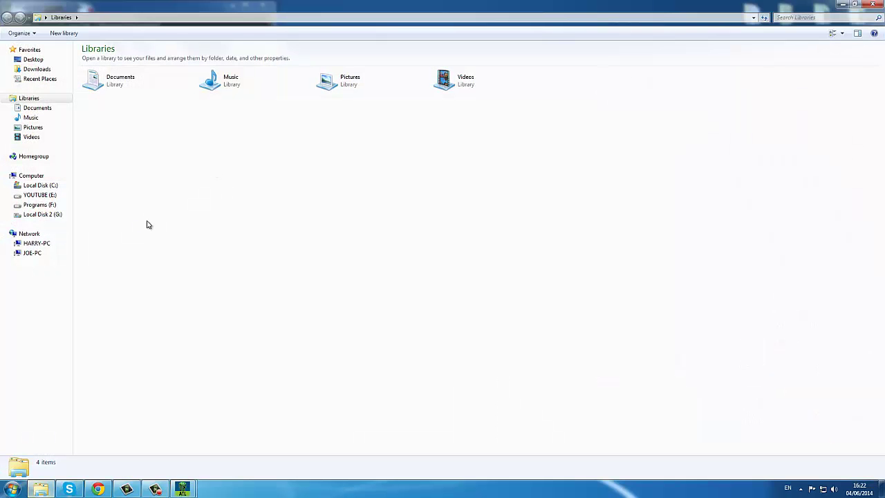
click(57, 205)
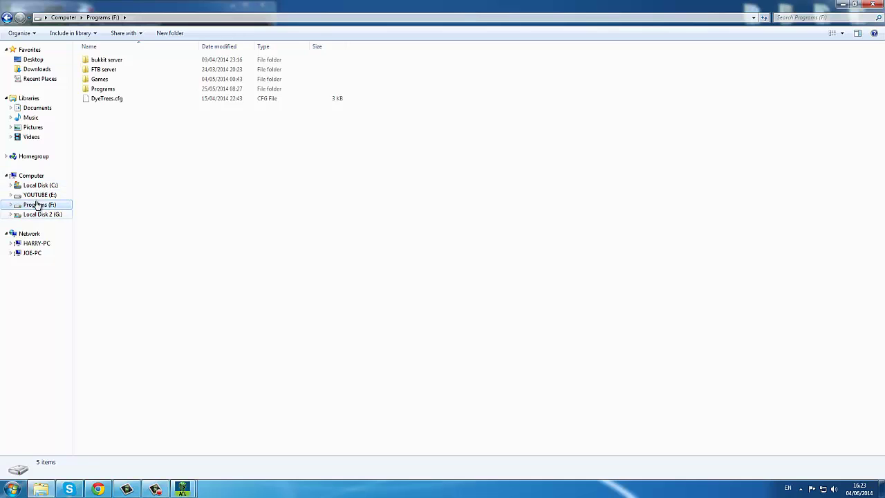
double_click(109, 88)
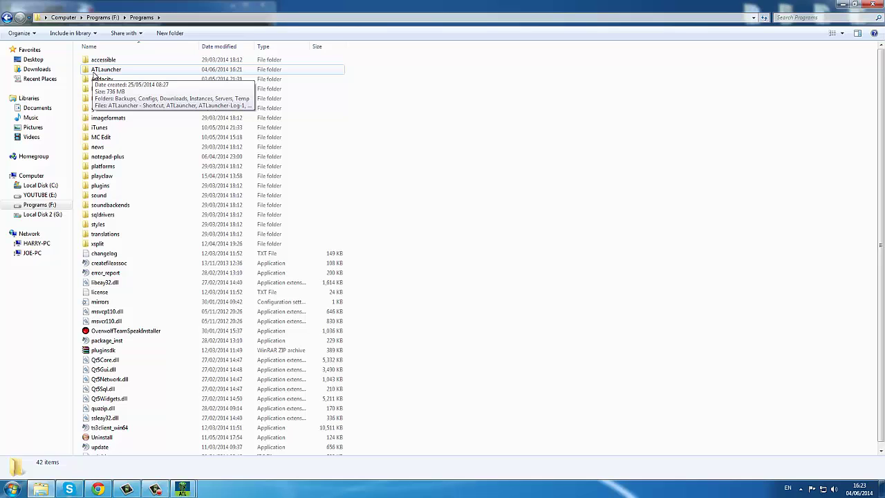
double_click(108, 72)
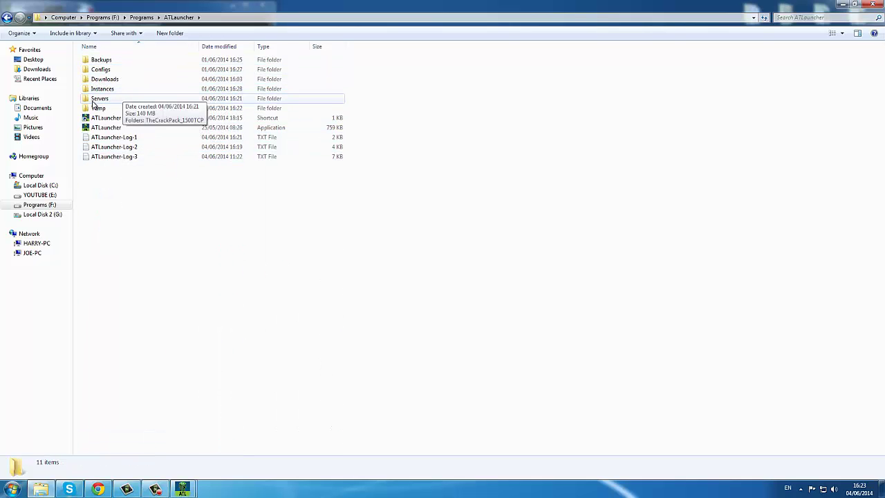
double_click(100, 98)
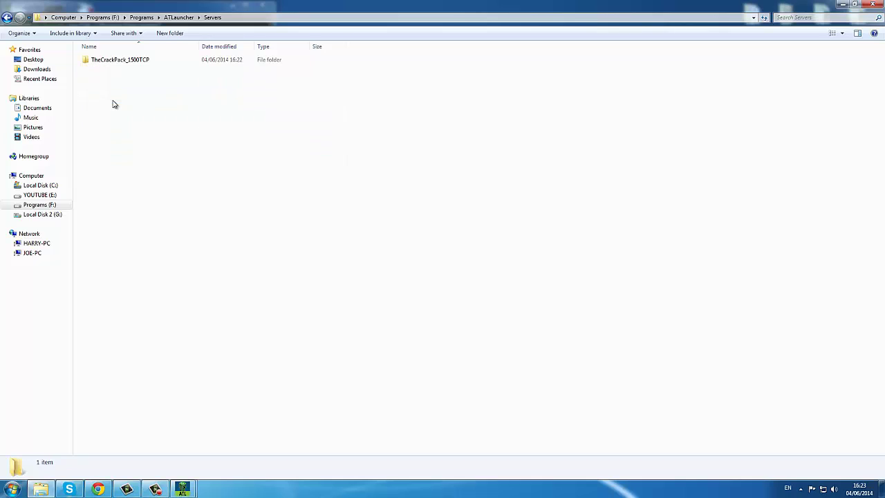
Open the TheCrackPack_1500TCP folder and briefly select, then deselect, its eight files
click(121, 63)
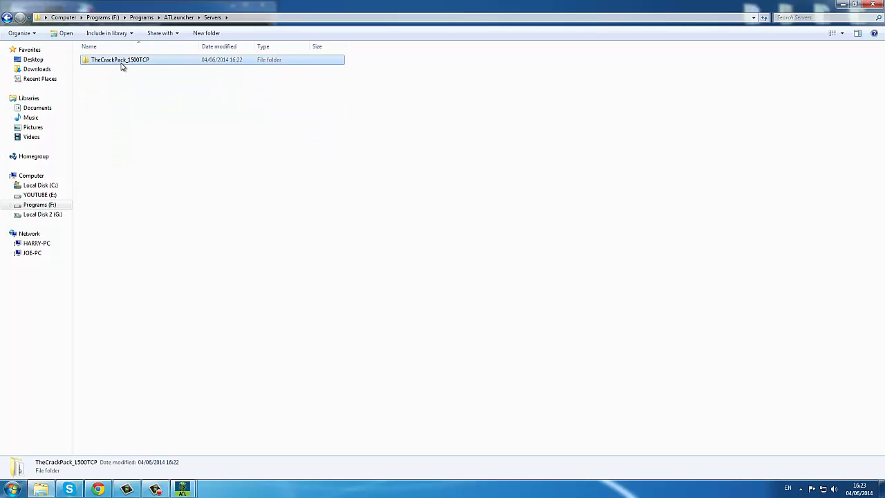
double_click(90, 61)
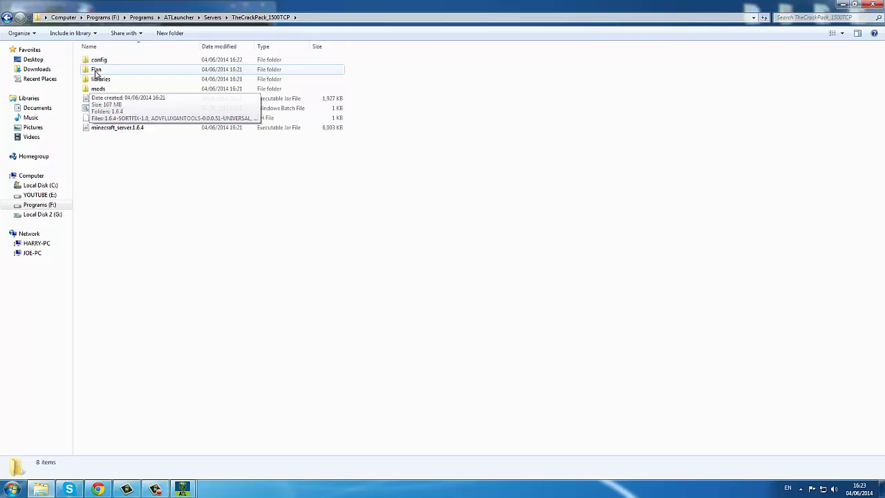
drag(123, 166, 110, 59)
click(334, 186)
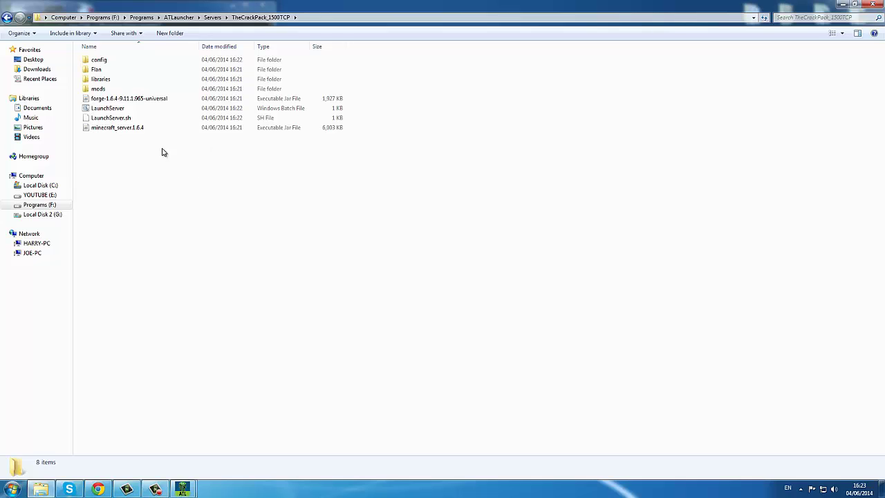
Run LaunchServer to start the server, then launch The Crack Pack instance from ATLauncher
double_click(113, 111)
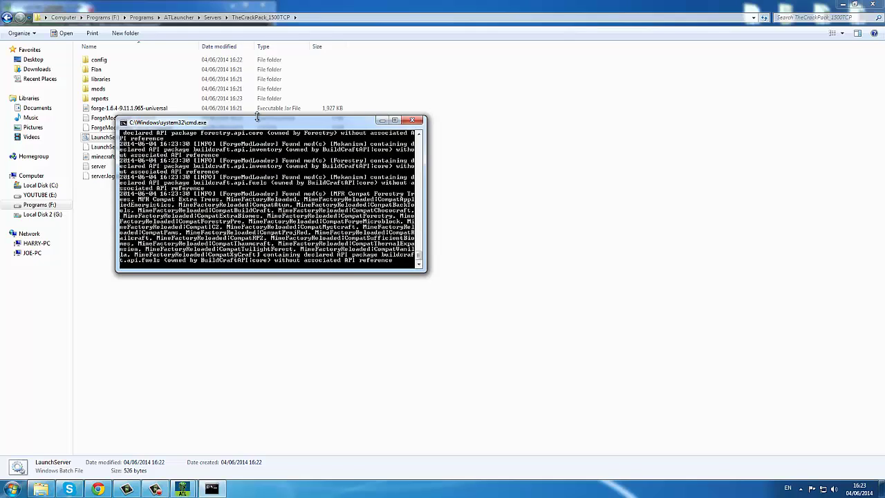
mouse_move(182, 489)
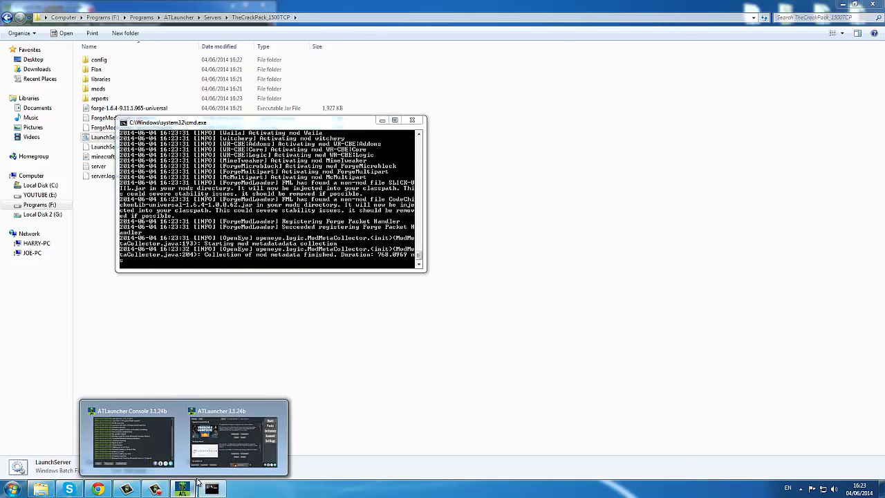
click(224, 448)
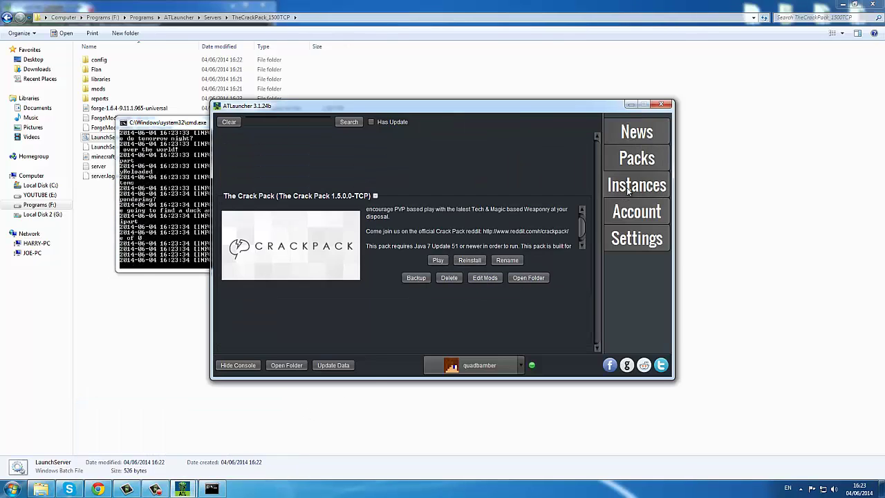
click(637, 185)
click(438, 260)
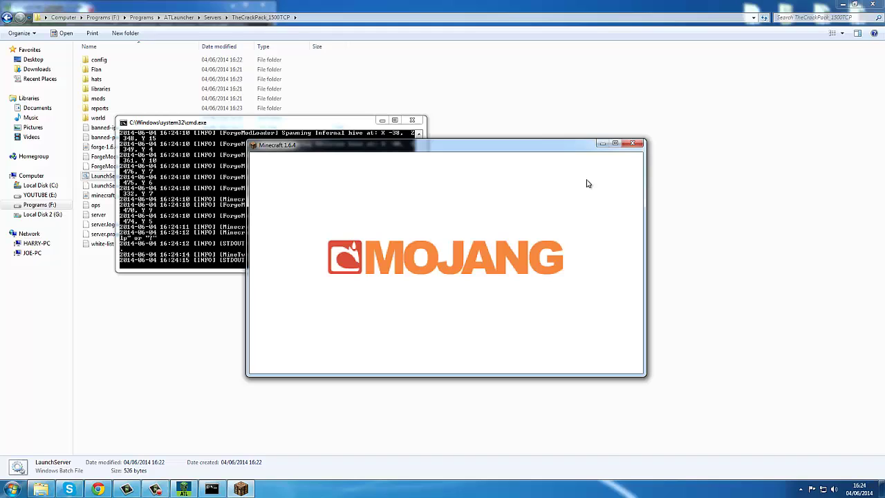
Scroll through the server console log, move it up-left, minimise it and restore it
click(251, 137)
scroll(290, 215, up, 3)
scroll(345, 219, down, 3)
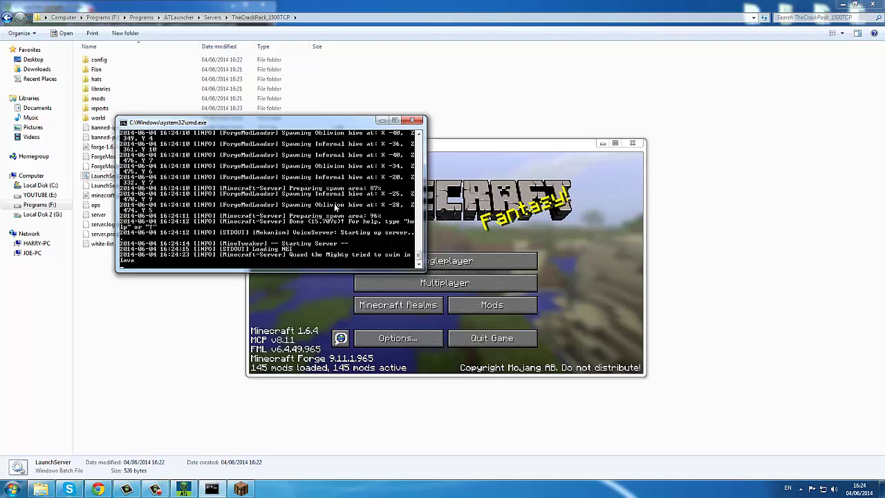
scroll(291, 239, up, 3)
scroll(291, 239, down, 3)
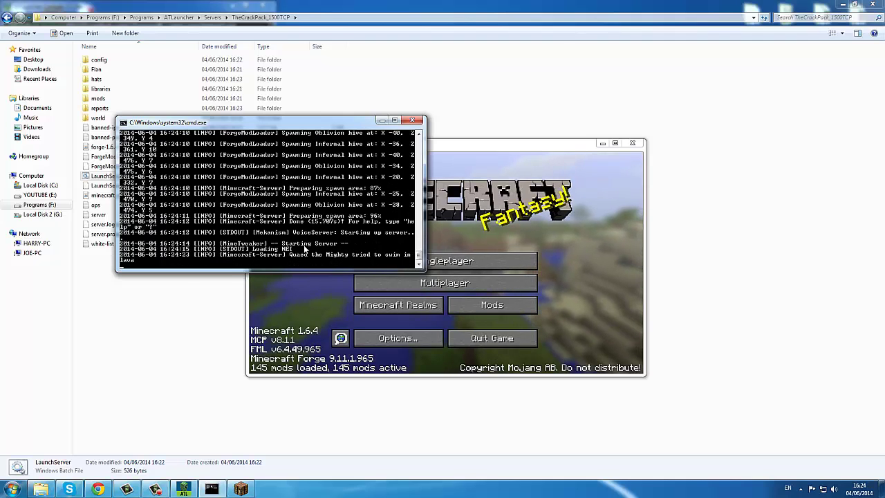
drag(381, 123, 347, 107)
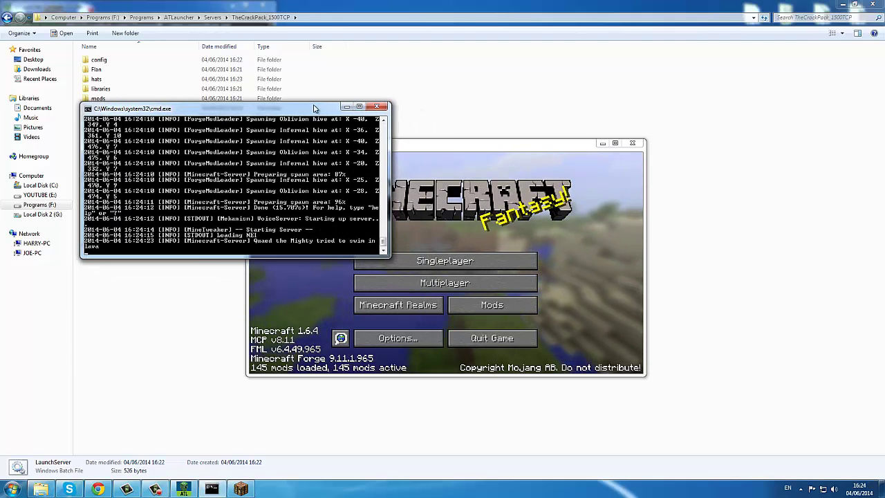
click(346, 105)
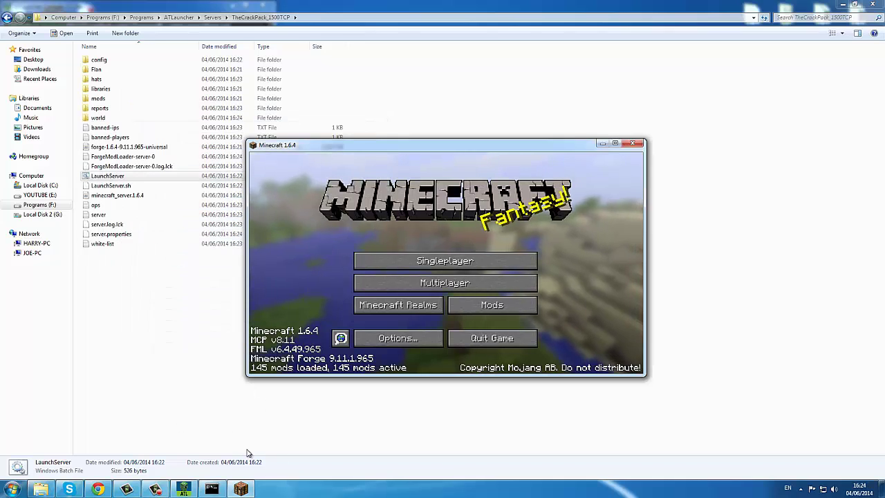
click(211, 490)
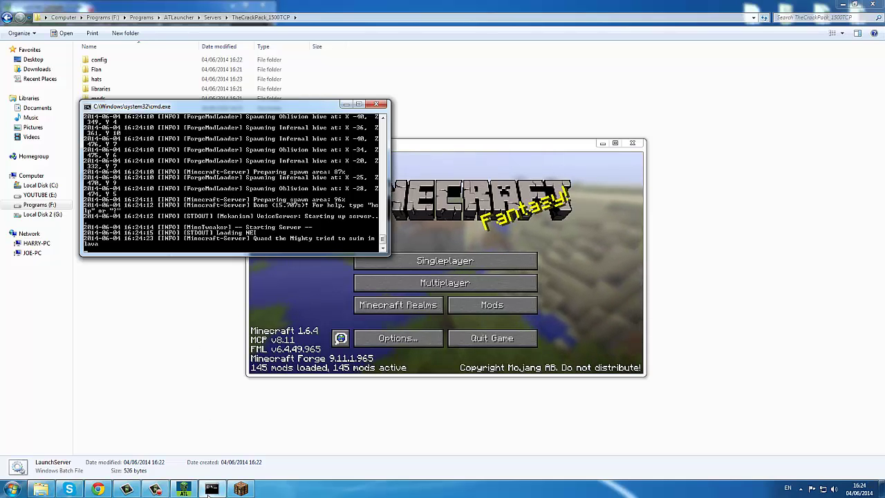
Bring the Minecraft window to the front and nudge it slightly upward
mouse_move(209, 495)
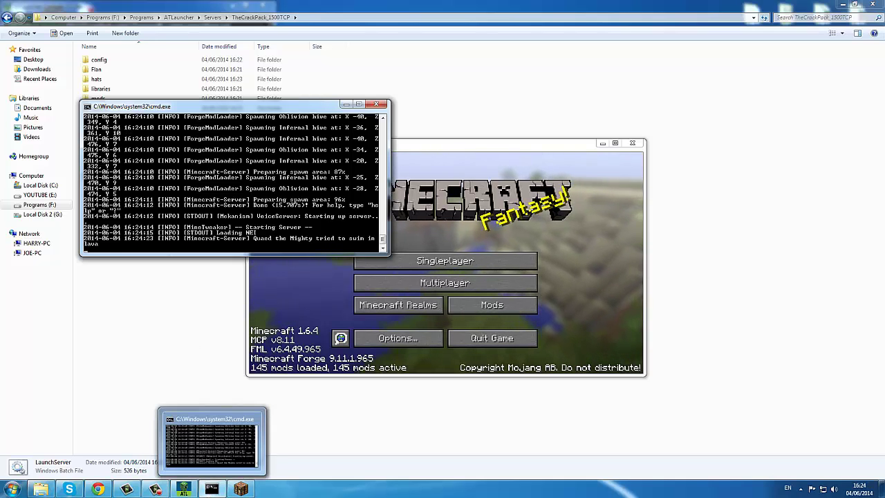
click(443, 429)
click(241, 489)
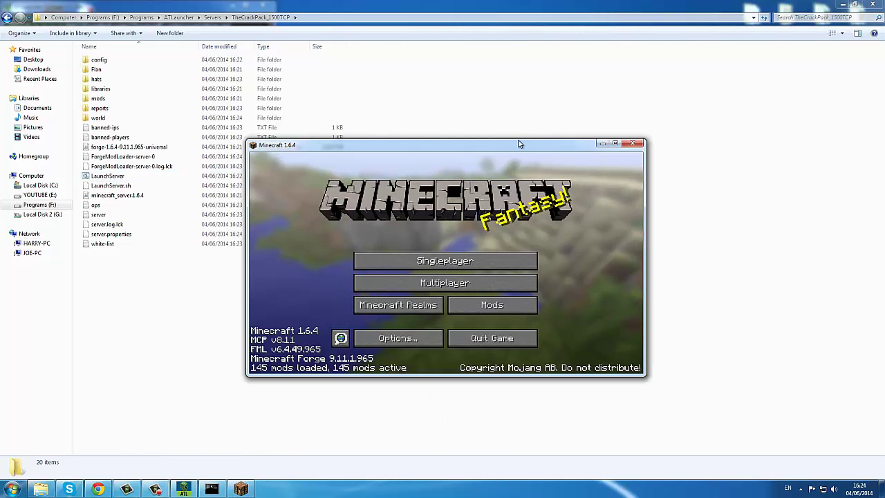
drag(520, 144, 508, 118)
Maximise Minecraft and use Multiplayer > Direct Connect to join server address 'localhost'
double_click(507, 118)
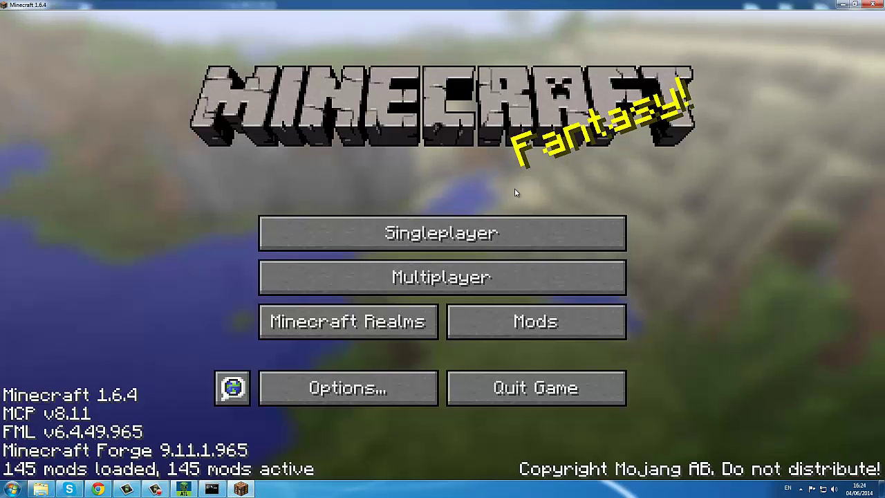
click(492, 278)
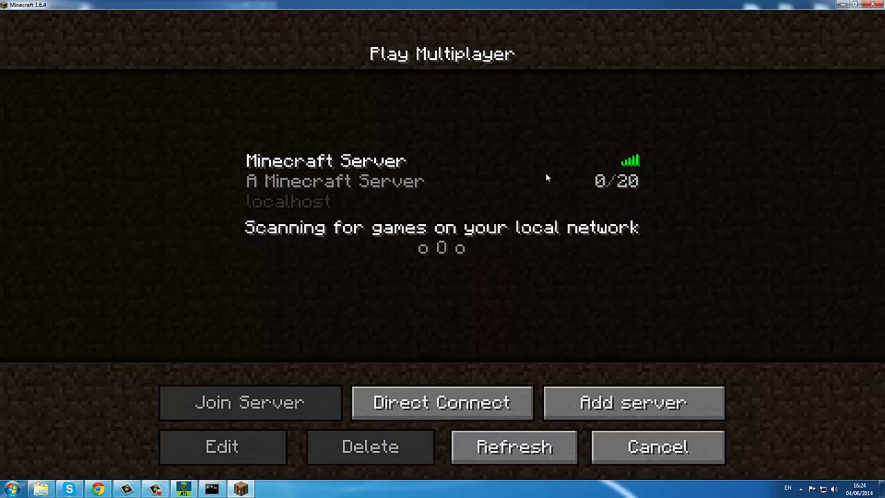
click(406, 405)
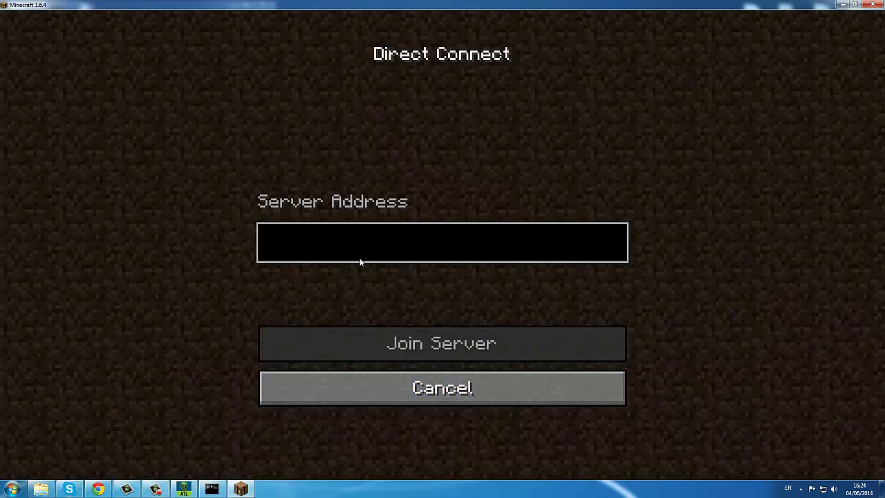
text(localhost)
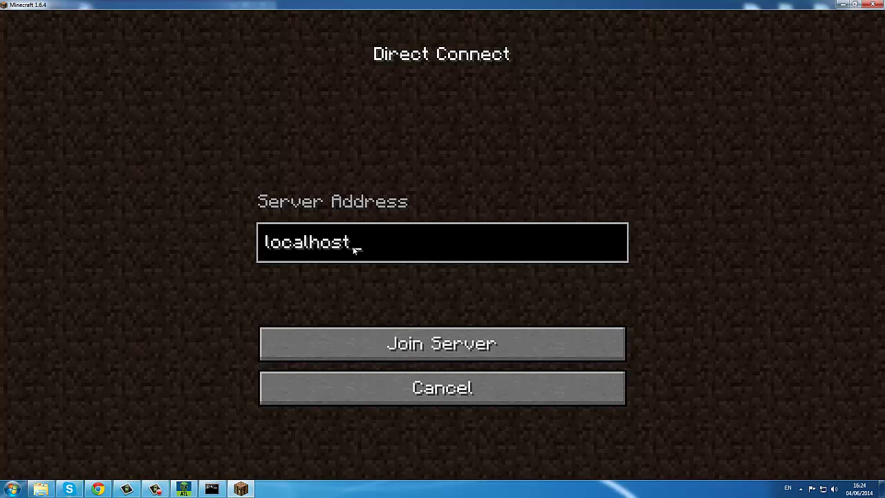
key(Return)
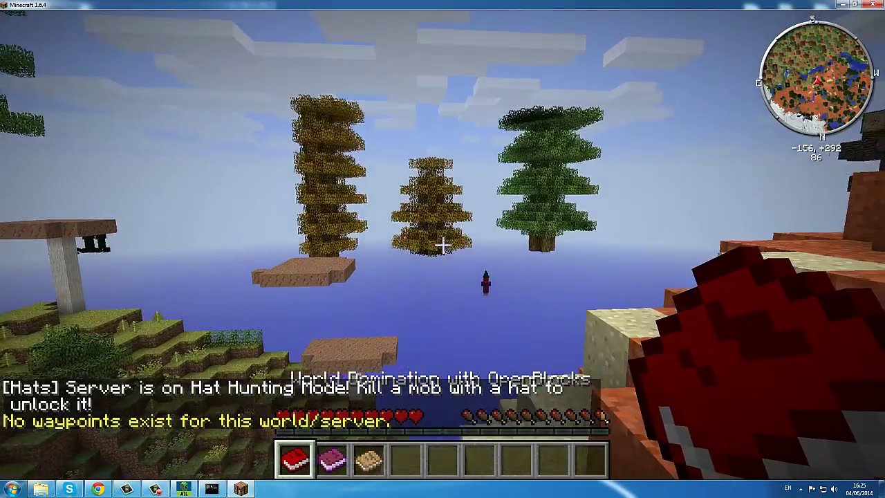
Walk forward across the Red Rock plateau toward the trees, swinging the held book at leaves
mouse_move(443, 245)
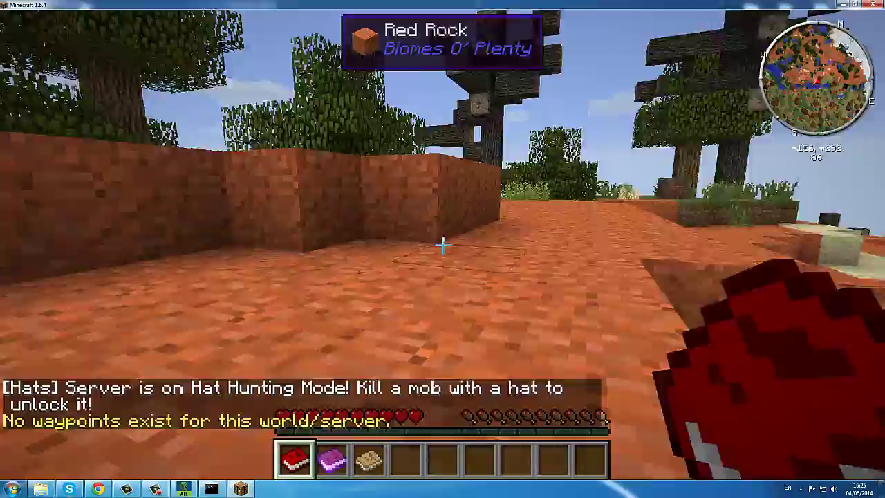
key(w)
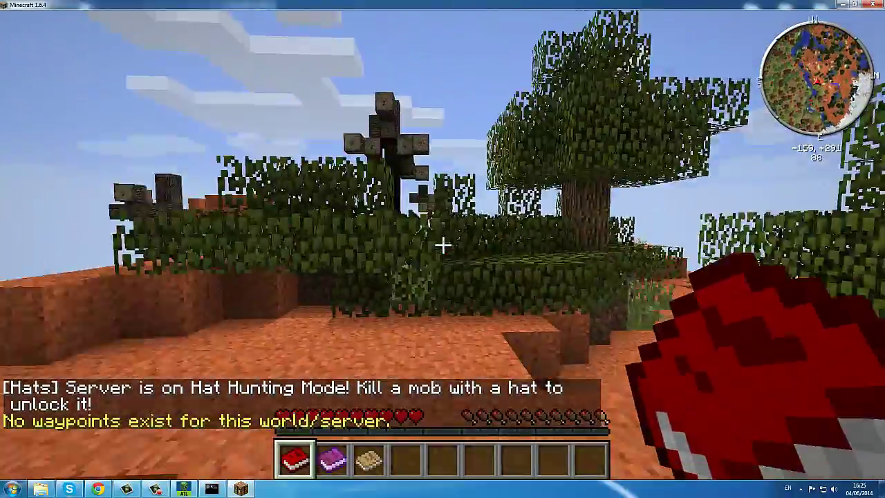
click(443, 246)
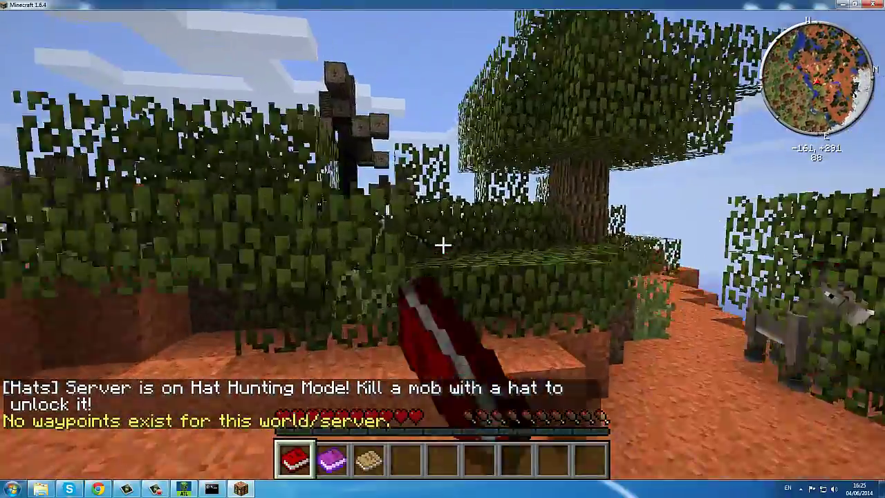
mouse_move(442, 246)
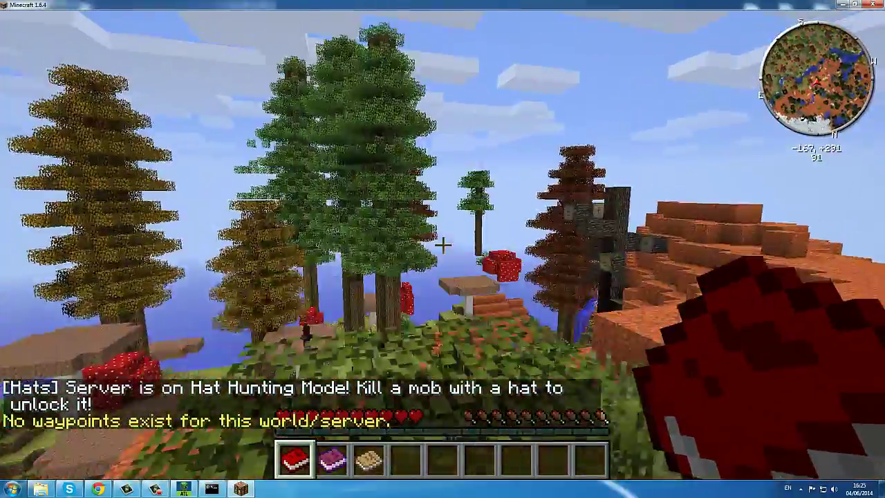
key(w)
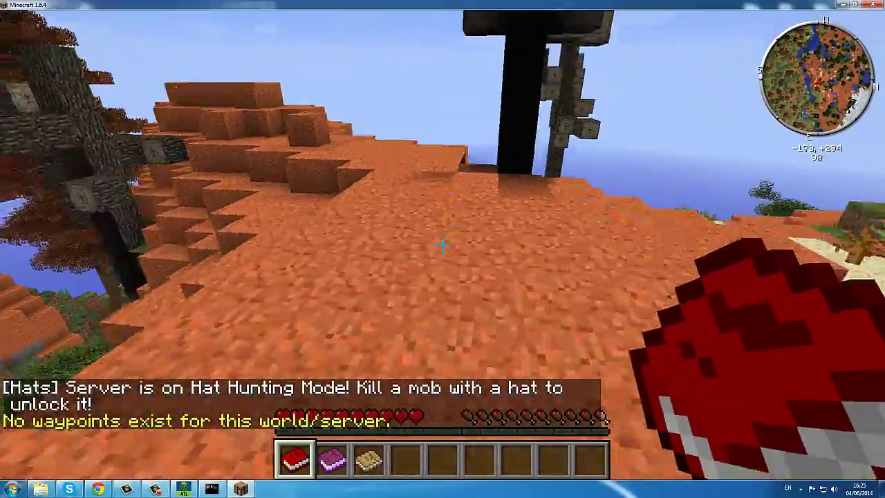
key(w)
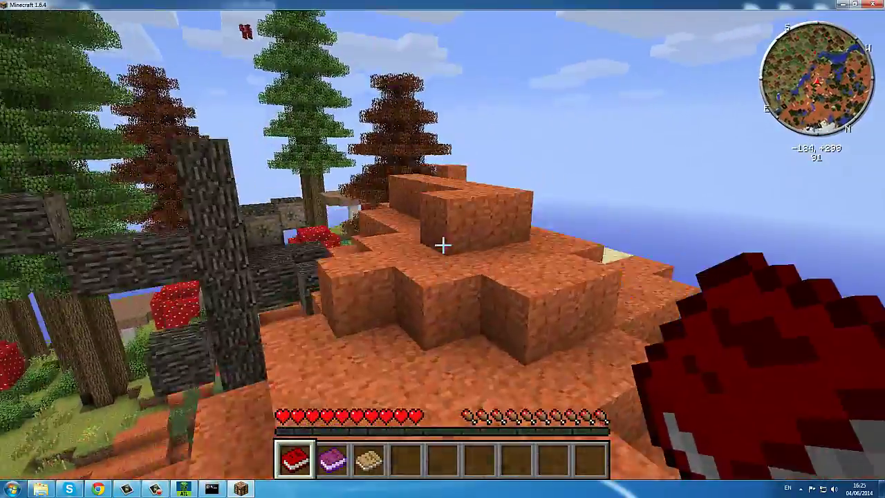
key(w)
key(w)
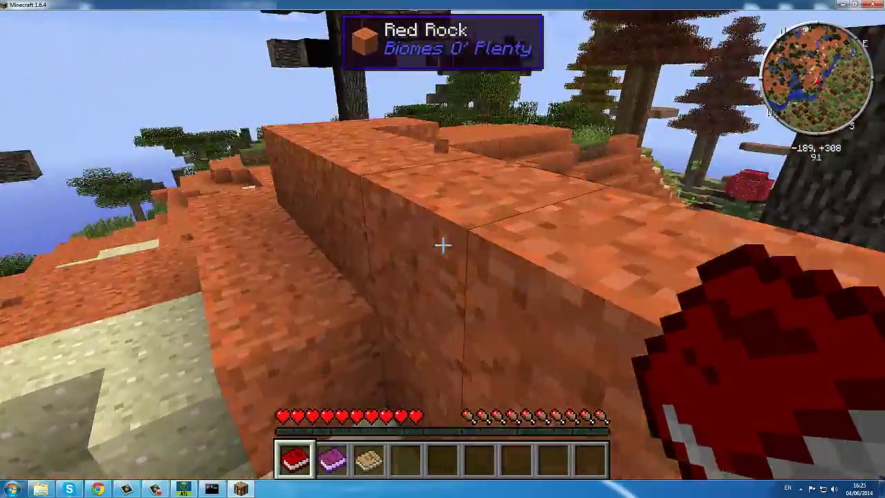